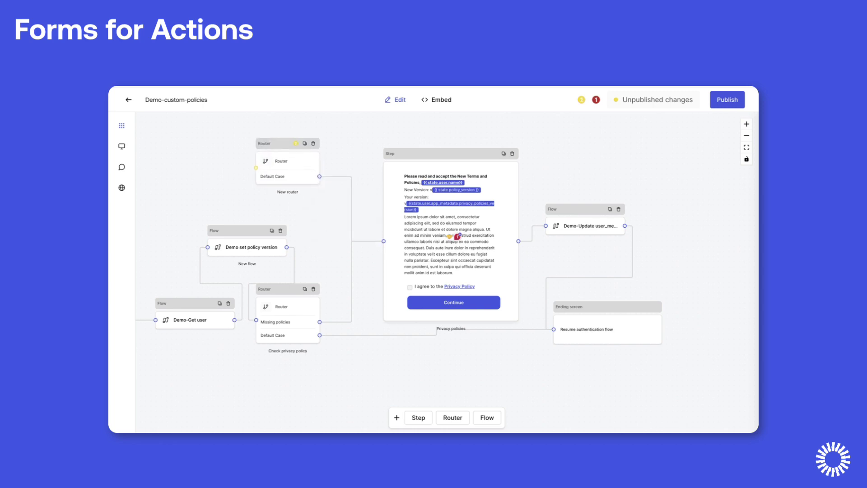
Add an empty Flow node beside the router, then review the form's Embed instructions.
{"action": "left_click", "coordinate": [487, 417]}
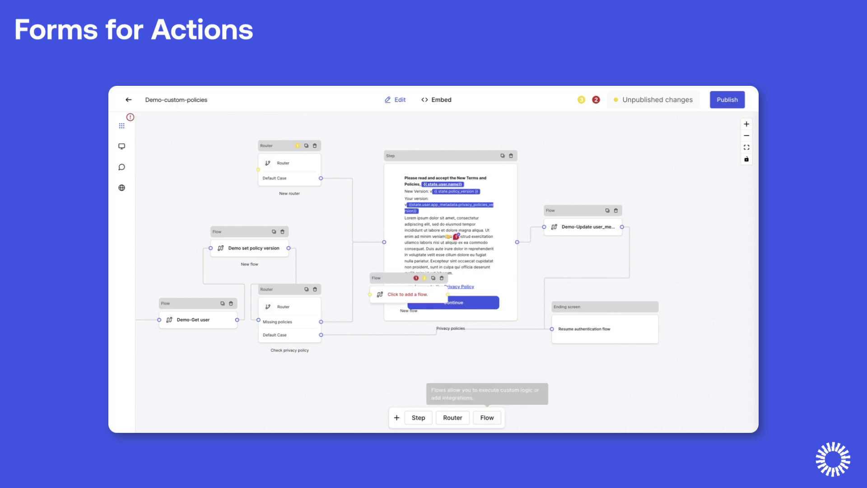
{"action": "mouse_move", "coordinate": [399, 279]}
{"action": "left_mouse_down"}
{"action": "mouse_move", "coordinate": [694, 246]}
{"action": "mouse_move", "coordinate": [192, 301]}
{"action": "left_mouse_up"}
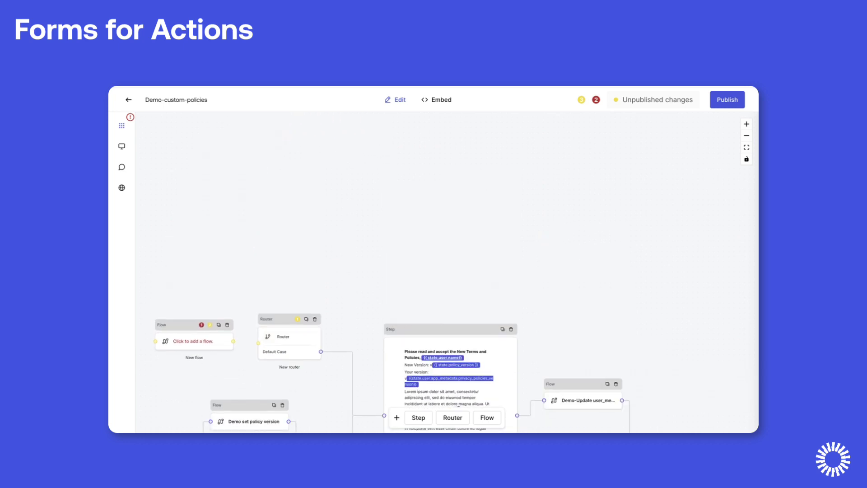
{"action": "scroll", "coordinate": [360, 274], "scroll_direction": "down", "scroll_amount": 3}
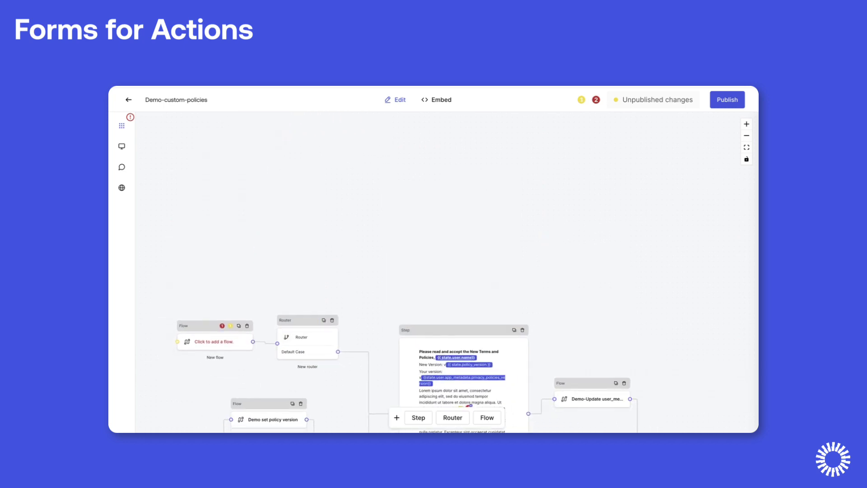
{"action": "scroll", "coordinate": [434, 305], "scroll_direction": "down", "scroll_amount": 3}
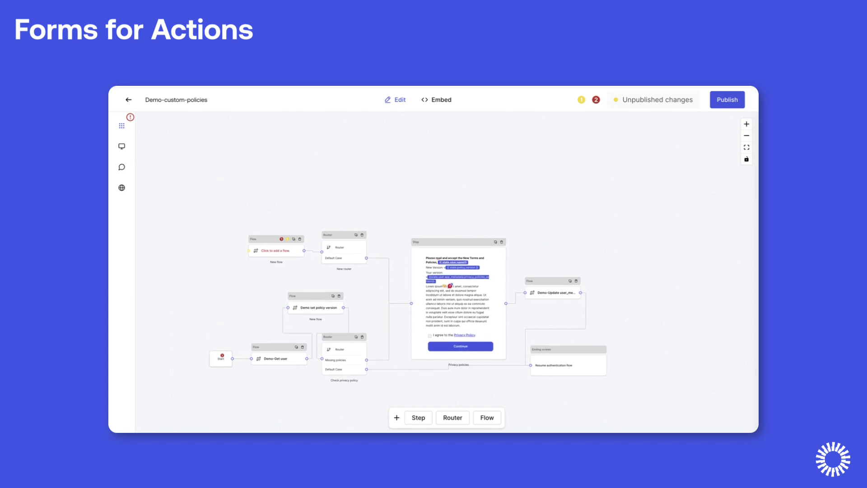
{"action": "left_click", "coordinate": [436, 100]}
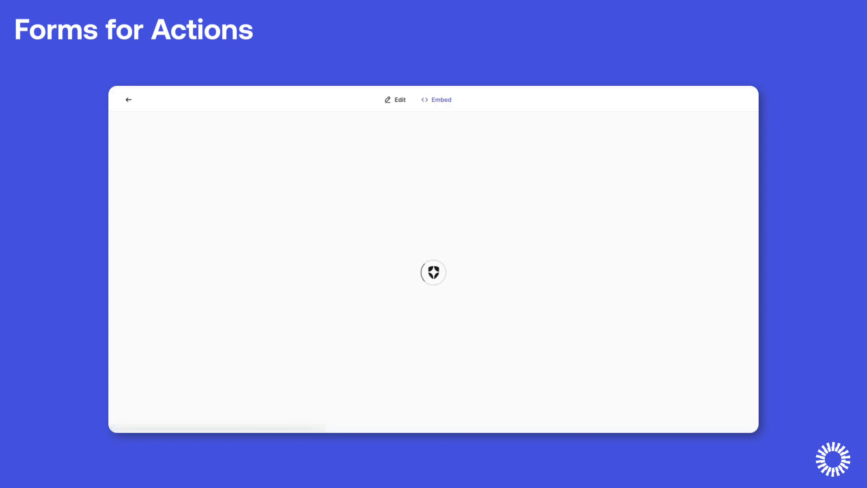
{"action": "scroll", "coordinate": [434, 271], "scroll_direction": "down", "scroll_amount": 3}
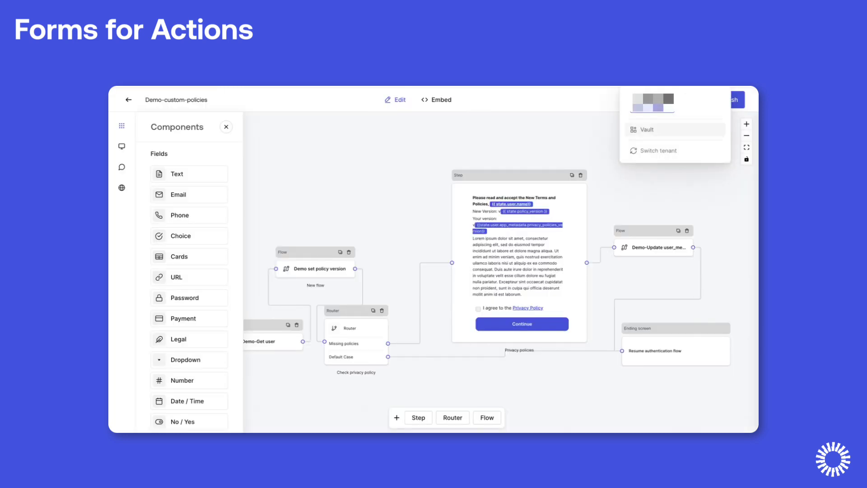
Go to the Vault page, which lists the Auth0 and JWT connections, each with one enabled.
{"action": "left_click", "coordinate": [647, 129]}
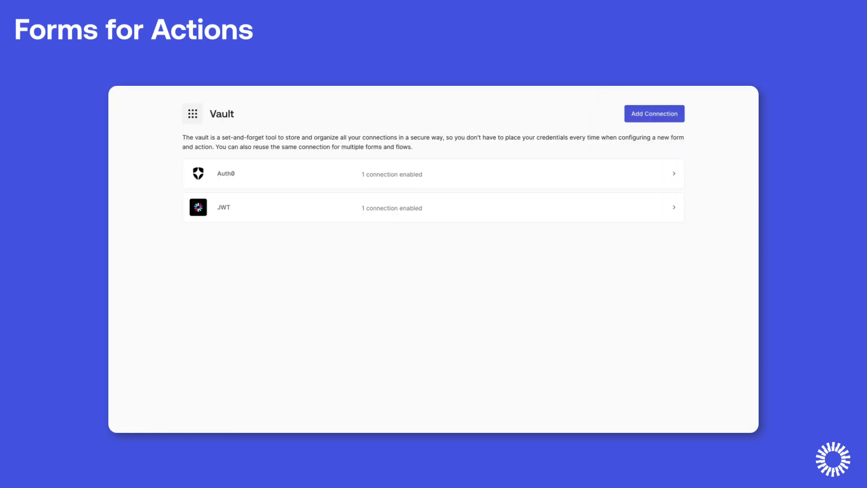